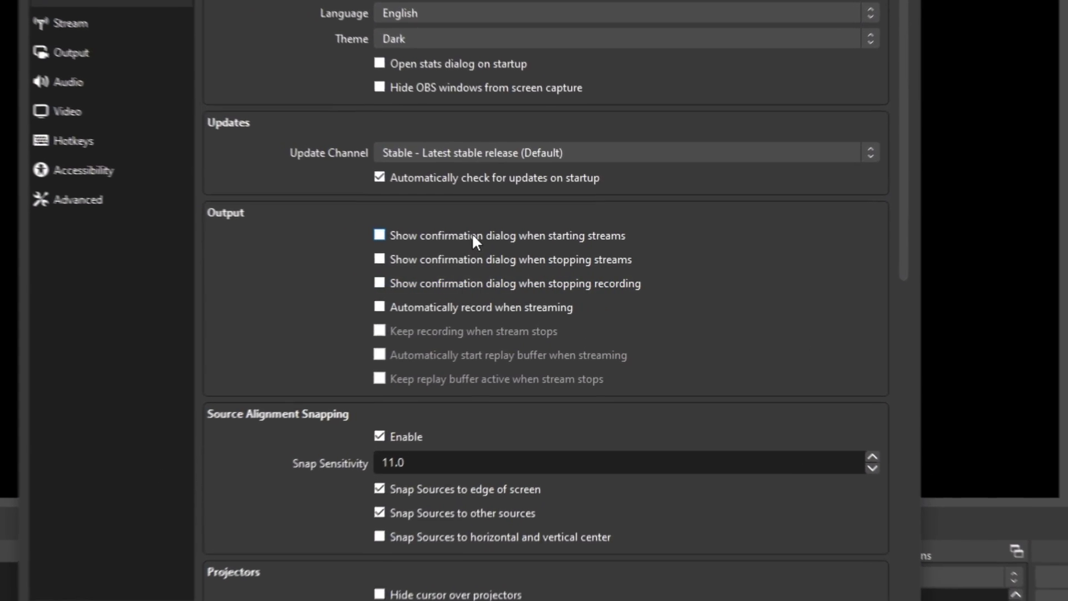
Enable confirmation dialogs for starting streams, stopping streams and stopping recording, then apply
left_click(473, 236)
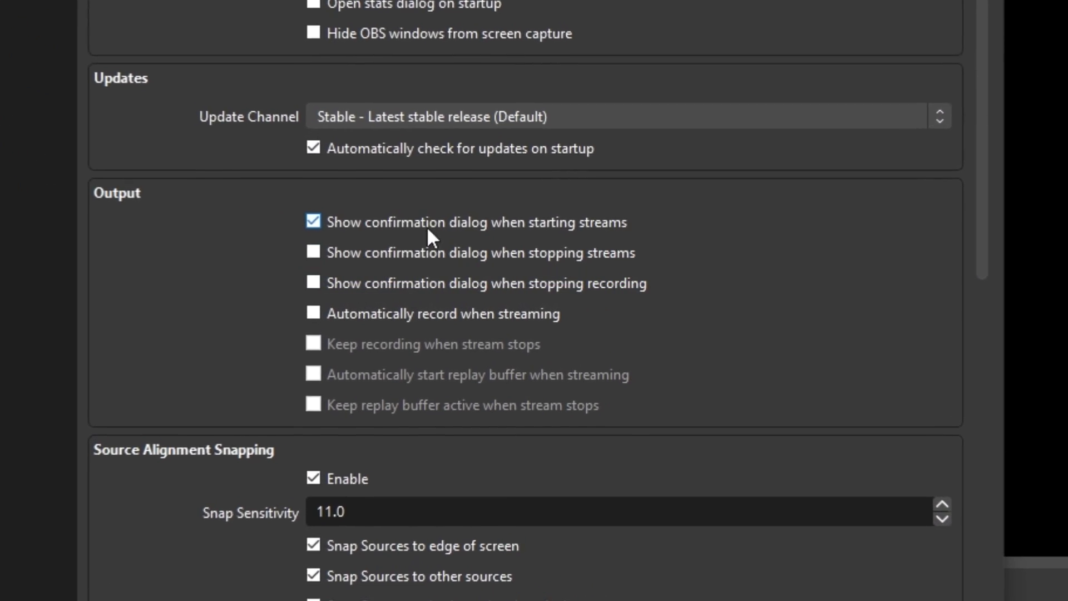
left_click(413, 248)
left_click(405, 282)
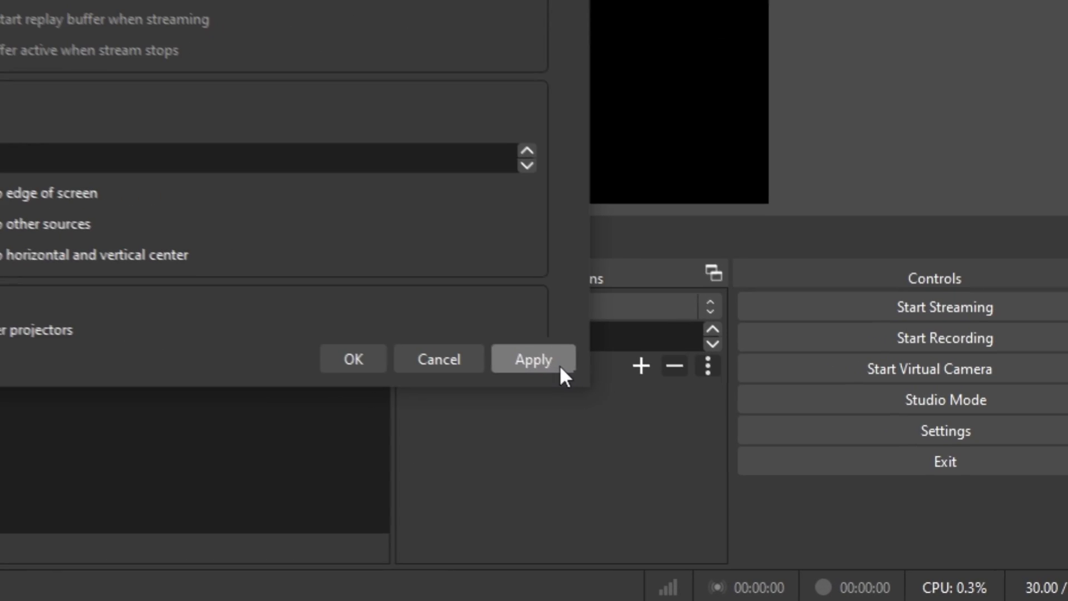
left_click(786, 488)
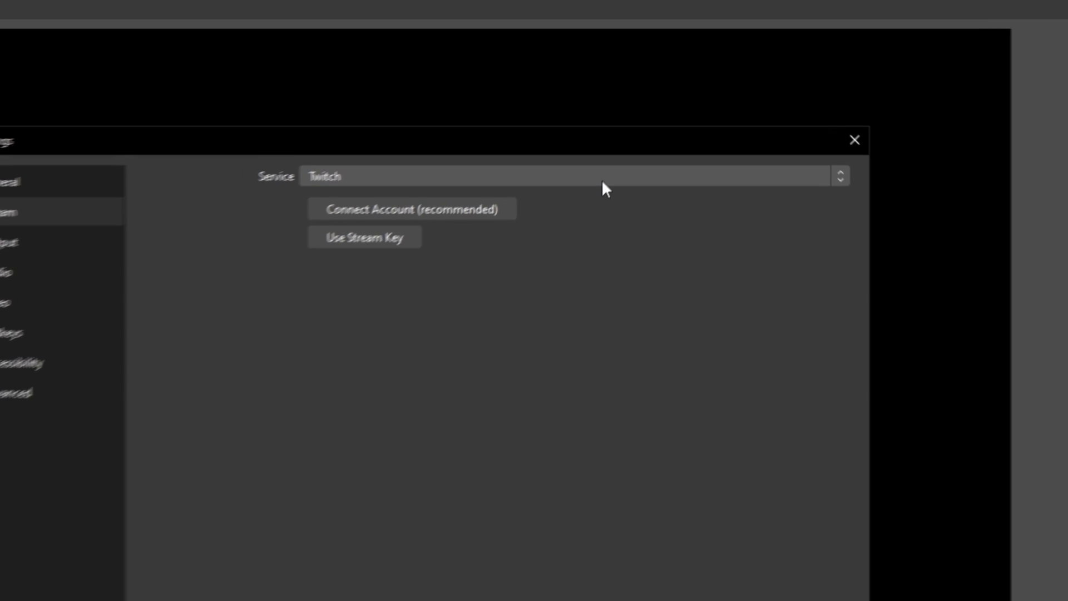
Keep Twitch as the streaming service and begin connecting the Twitch account
left_click(601, 178)
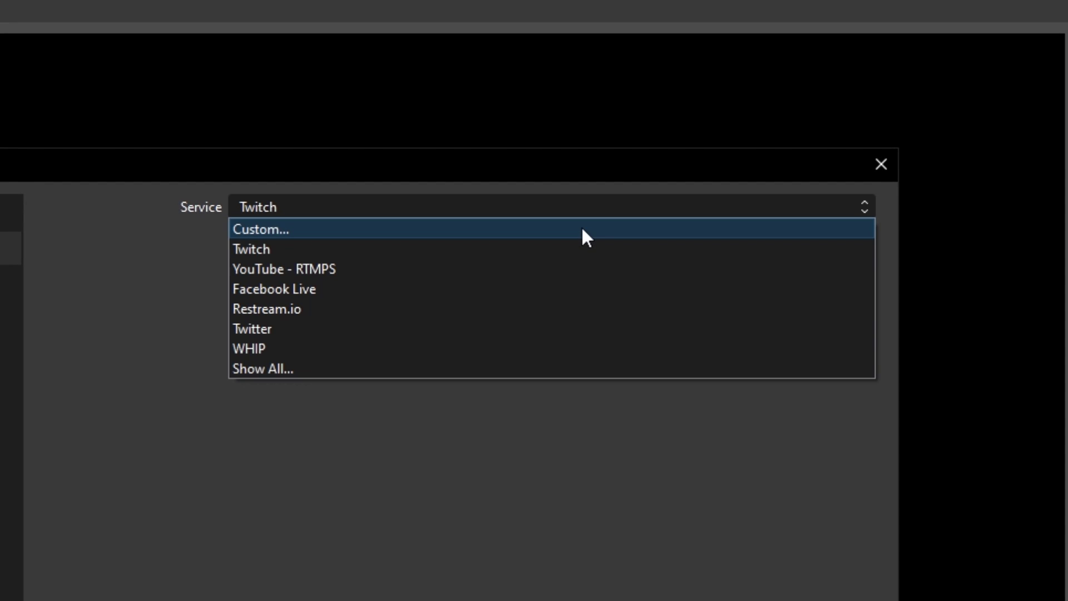
left_click(470, 248)
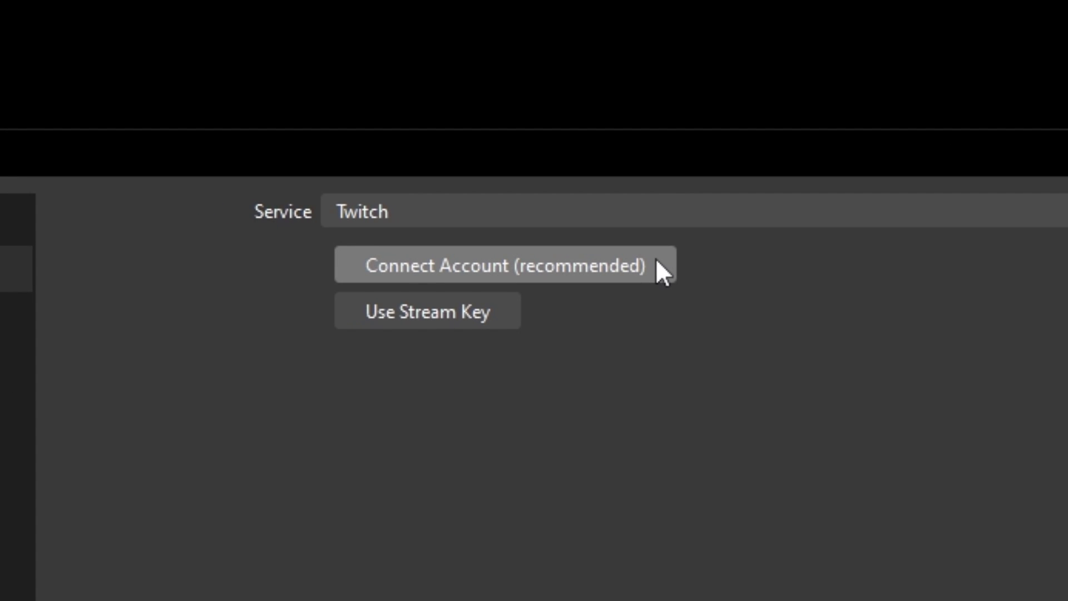
left_click(656, 264)
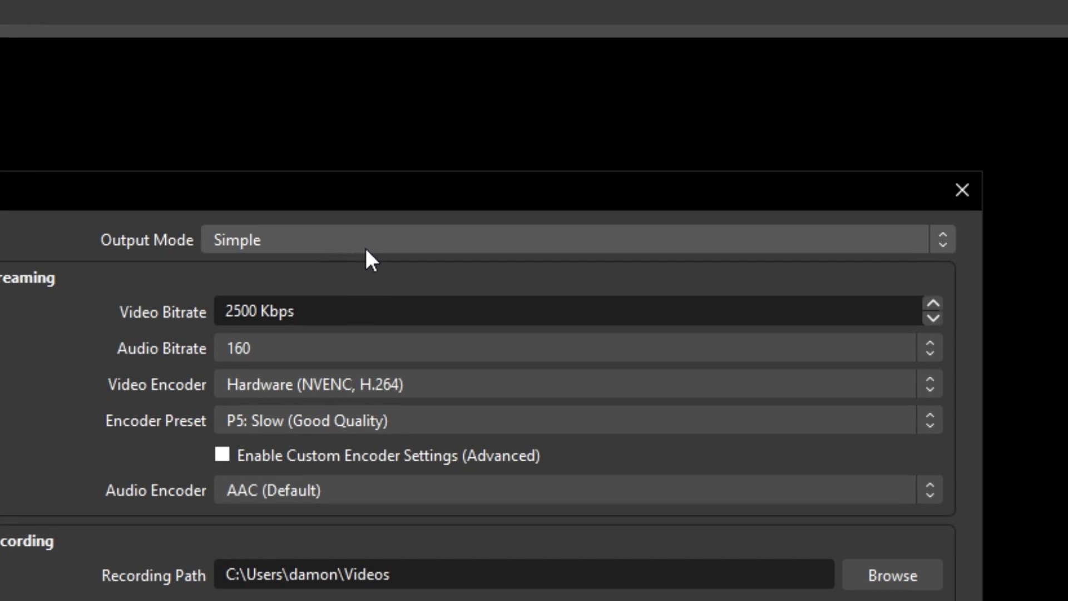
Switch the Output Mode from Simple to Advanced
left_click(484, 156)
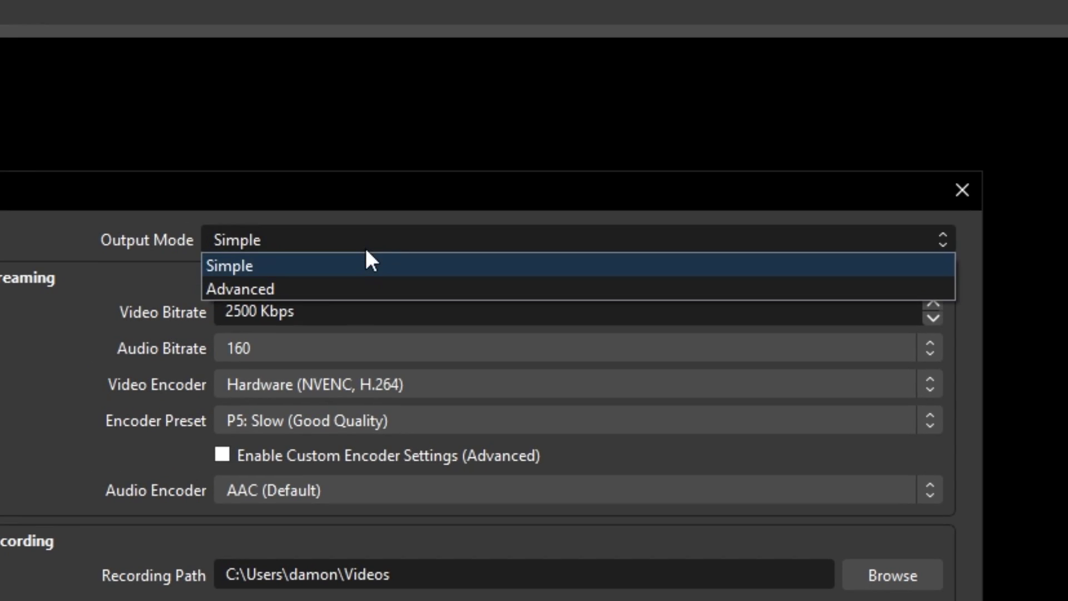
left_click(335, 286)
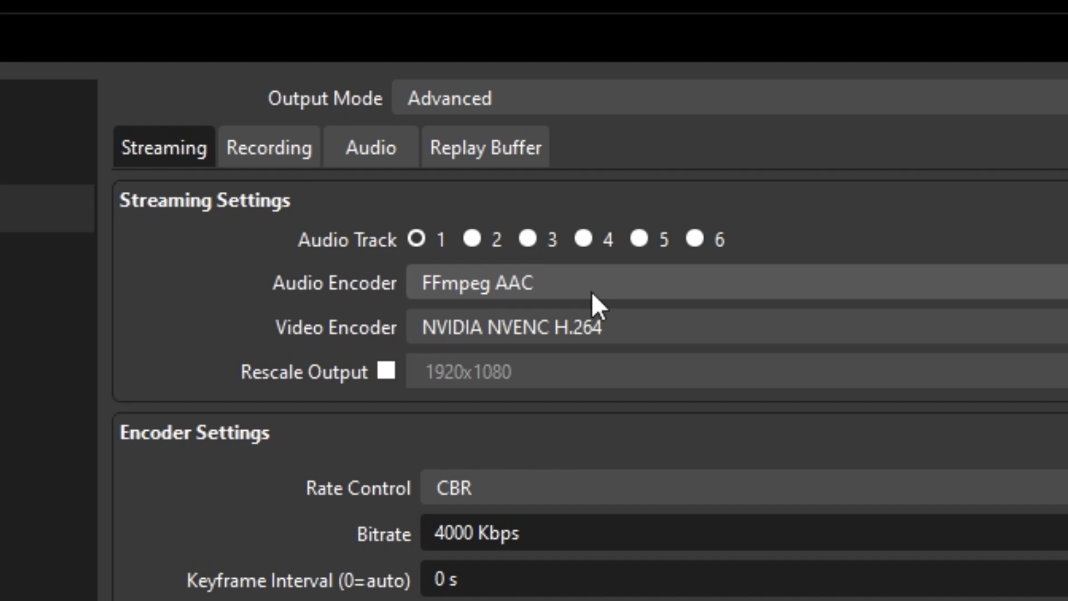
scroll(640, 329, "up", 1)
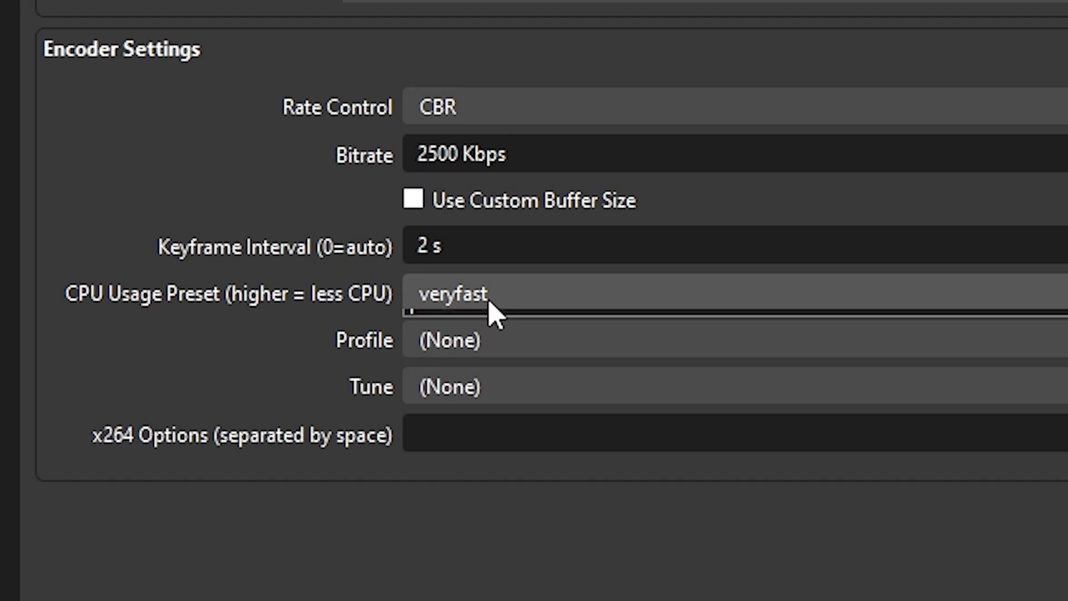
Set the streaming encoder to ultrafast CPU preset, main profile and zerolatency tune
left_click(491, 304)
left_click(490, 334)
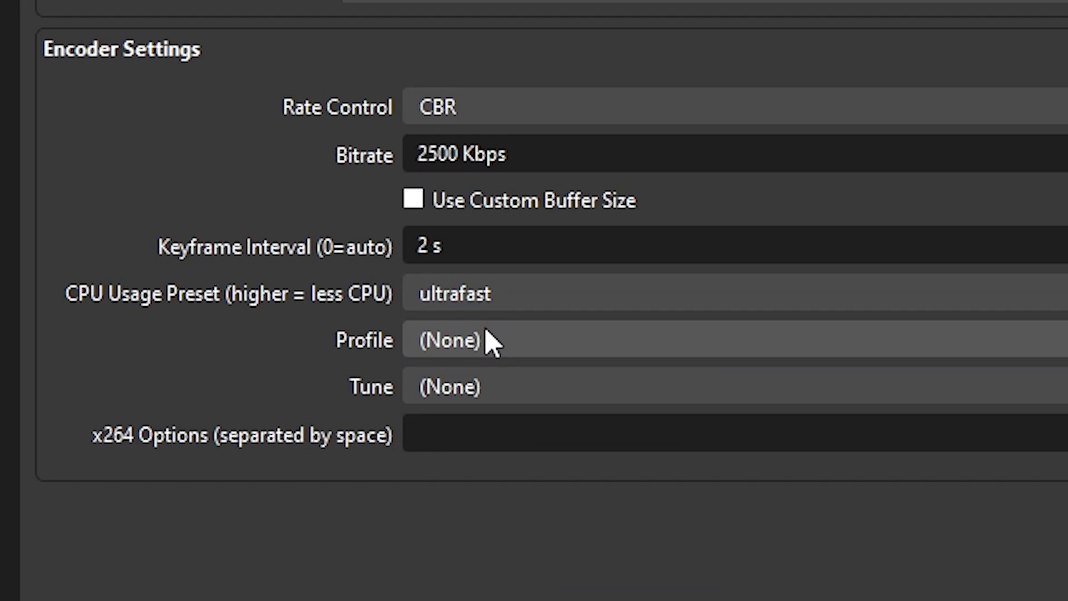
left_click(500, 350)
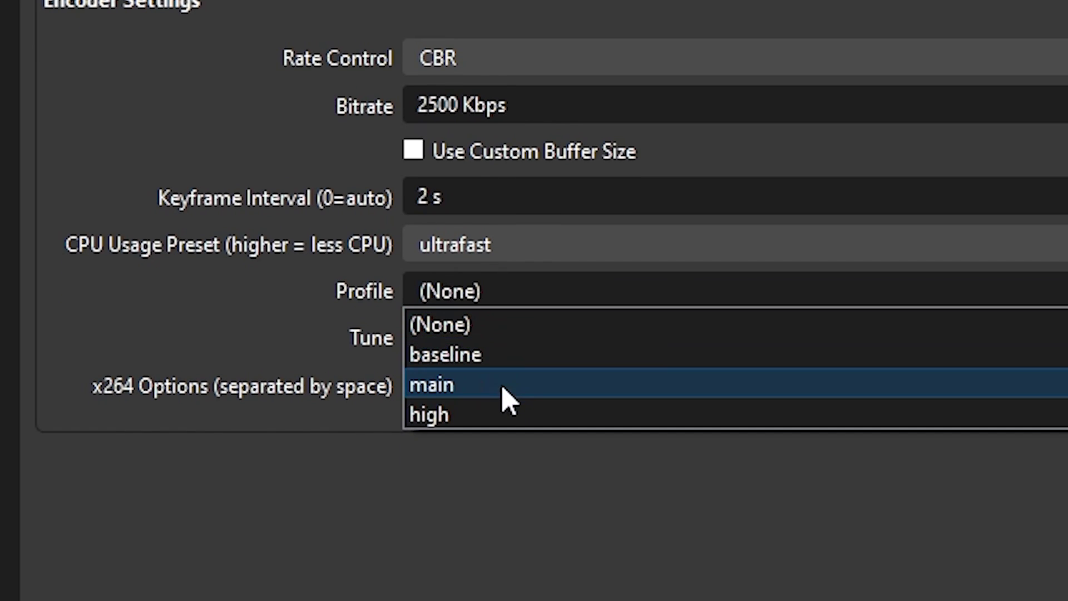
left_click(502, 433)
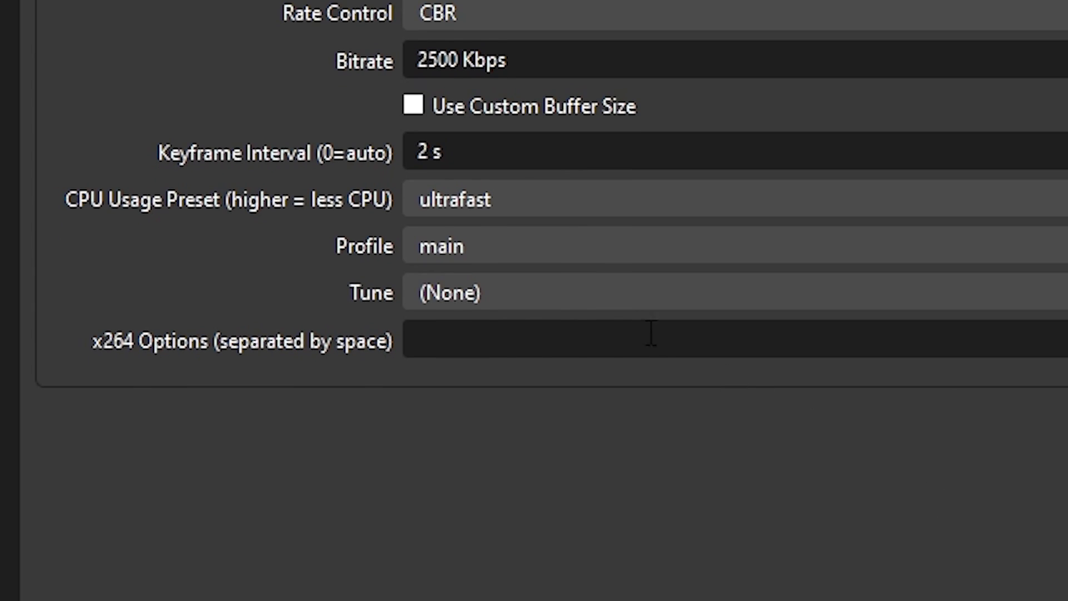
left_click(584, 338)
left_click(489, 565)
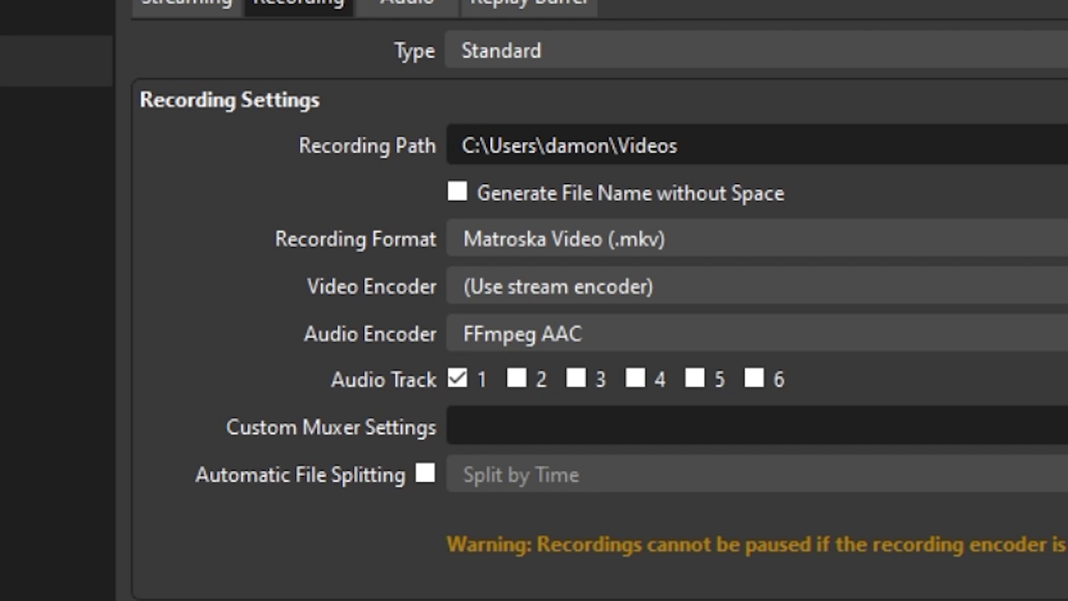
Make recording use x264 at 7000 Kbps bitrate with a 2 s keyframe interval
left_click(633, 292)
left_click(558, 474)
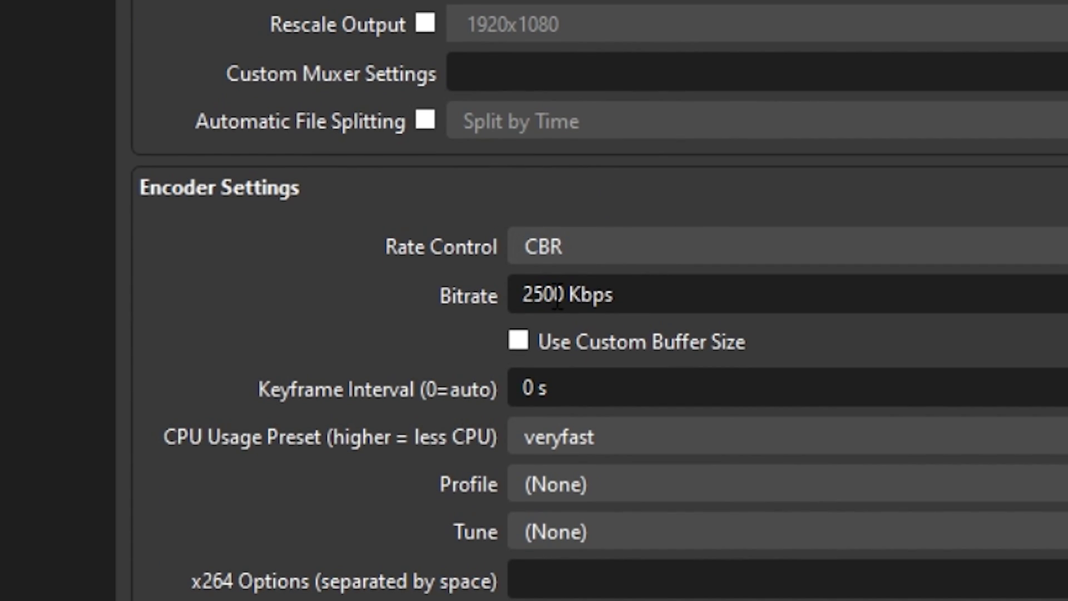
key("BackSpace")
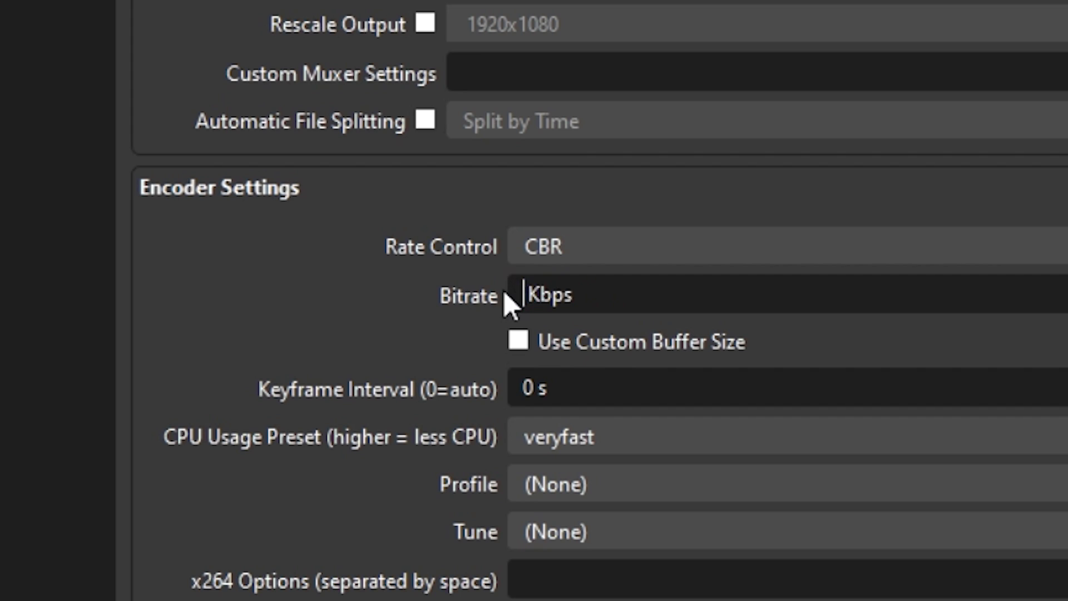
type("7000")
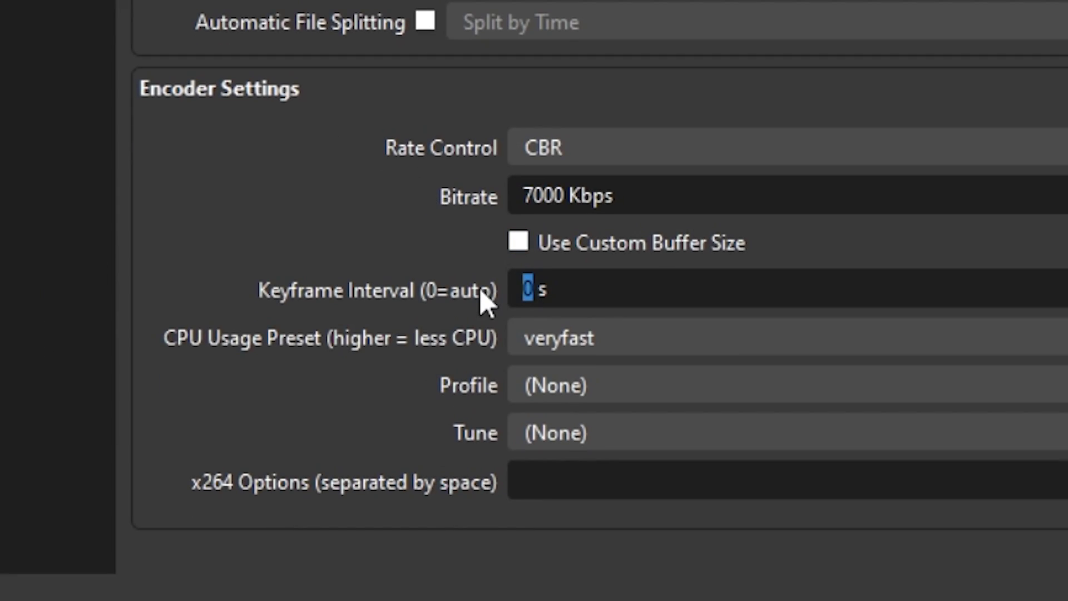
type("2")
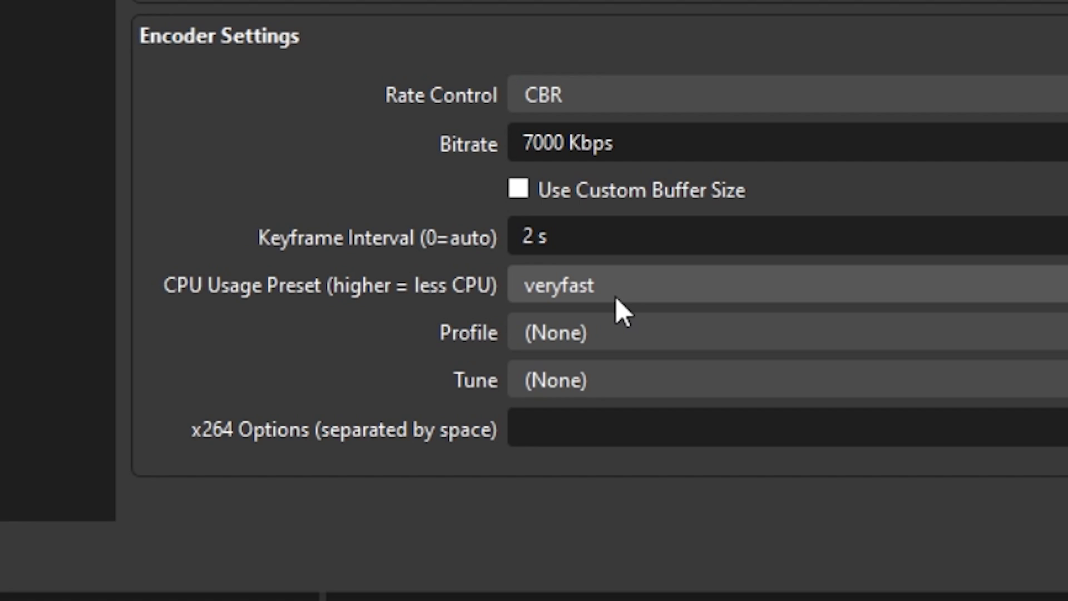
Set the recording encoder profile to main and tune to zerolatency
left_click(607, 333)
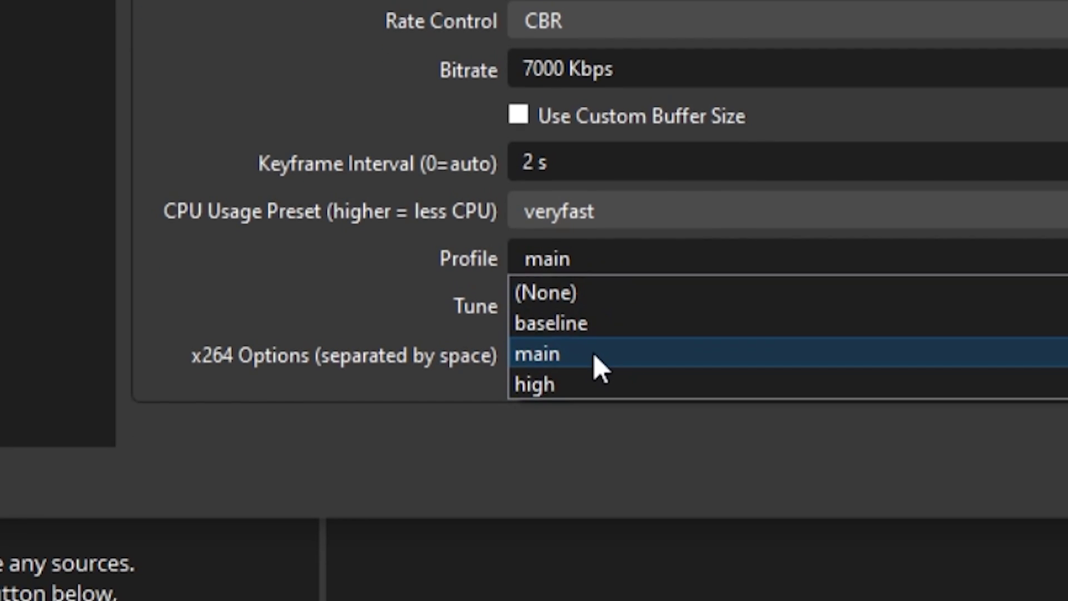
left_click(593, 352)
left_click(618, 305)
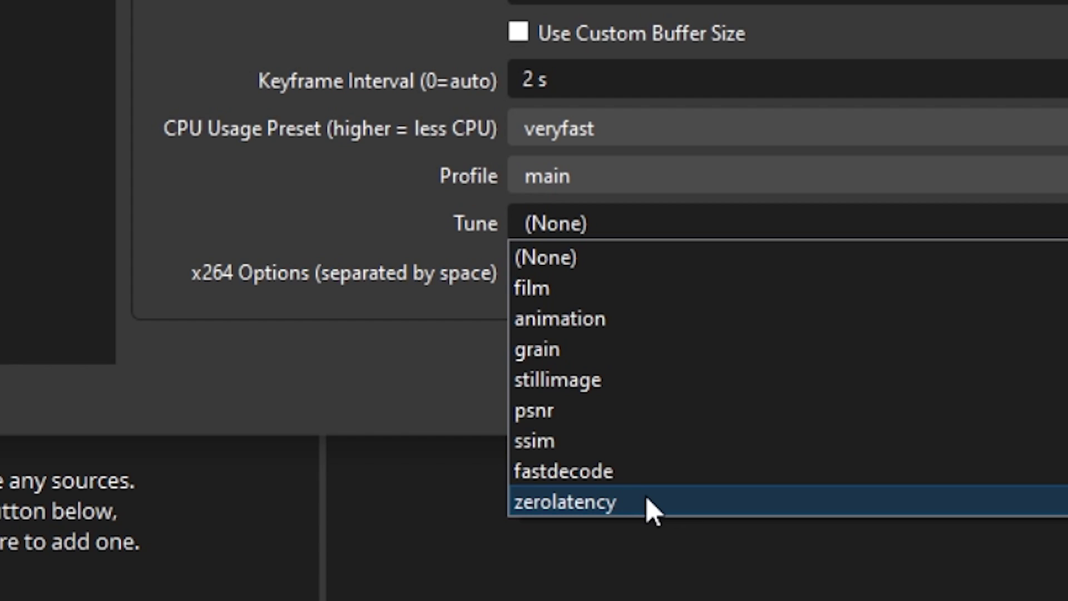
left_click(646, 496)
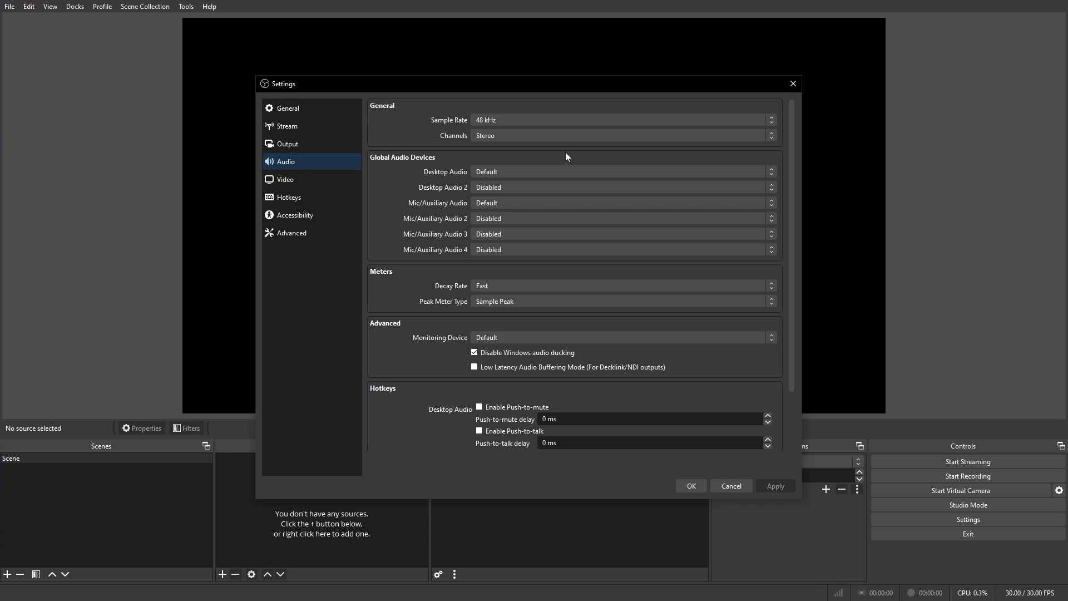
Use Headphones (Arctis 7 Game) for Desktop Audio and Analogue 1 + 2 (Focusrite USB Audio) for Mic/Aux
left_click(551, 171)
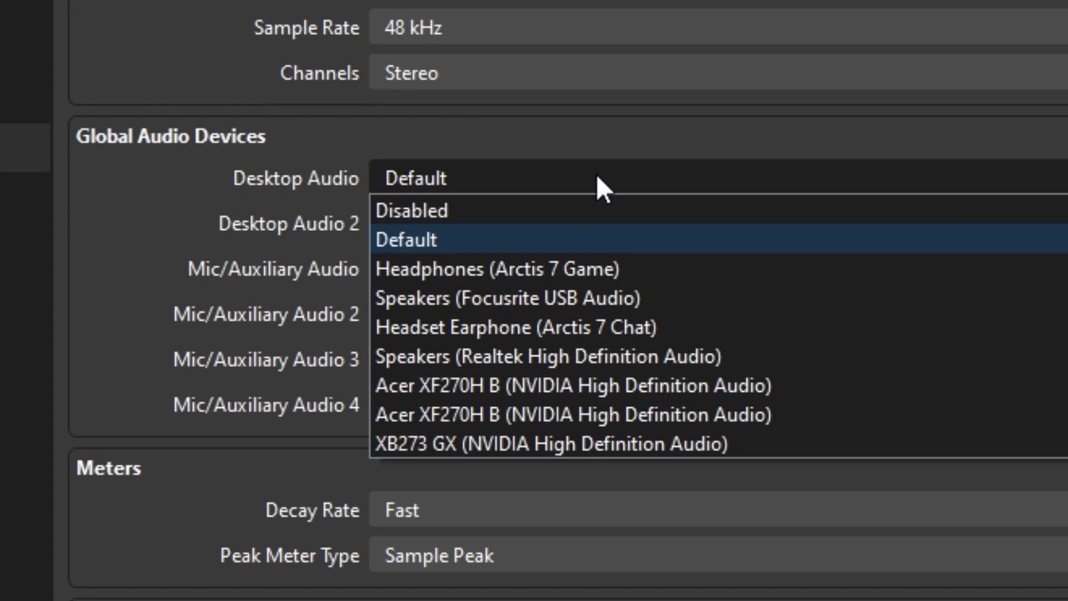
left_click(561, 268)
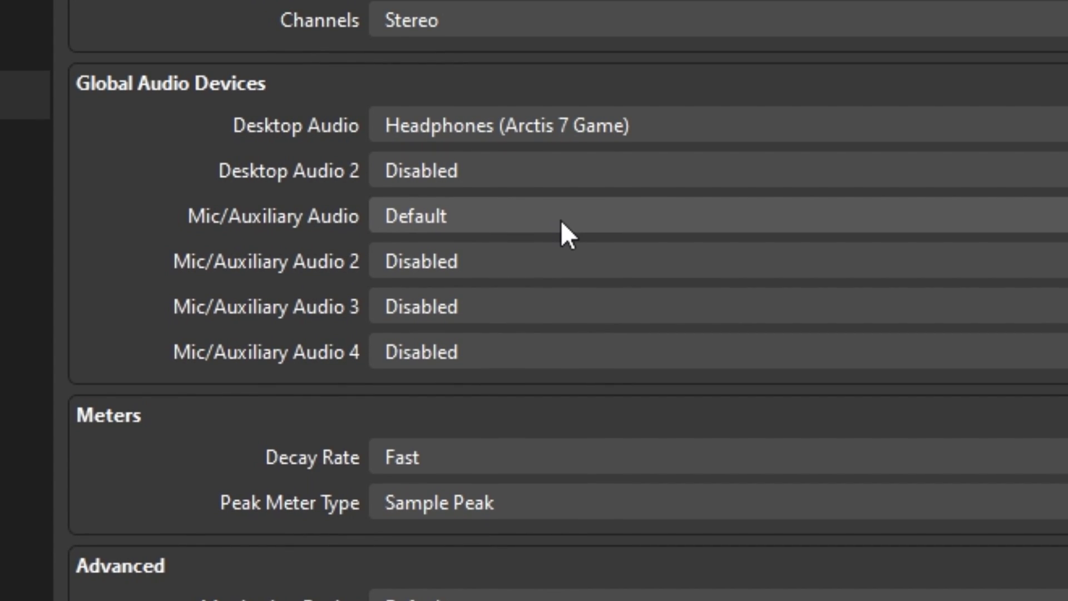
left_click(561, 219)
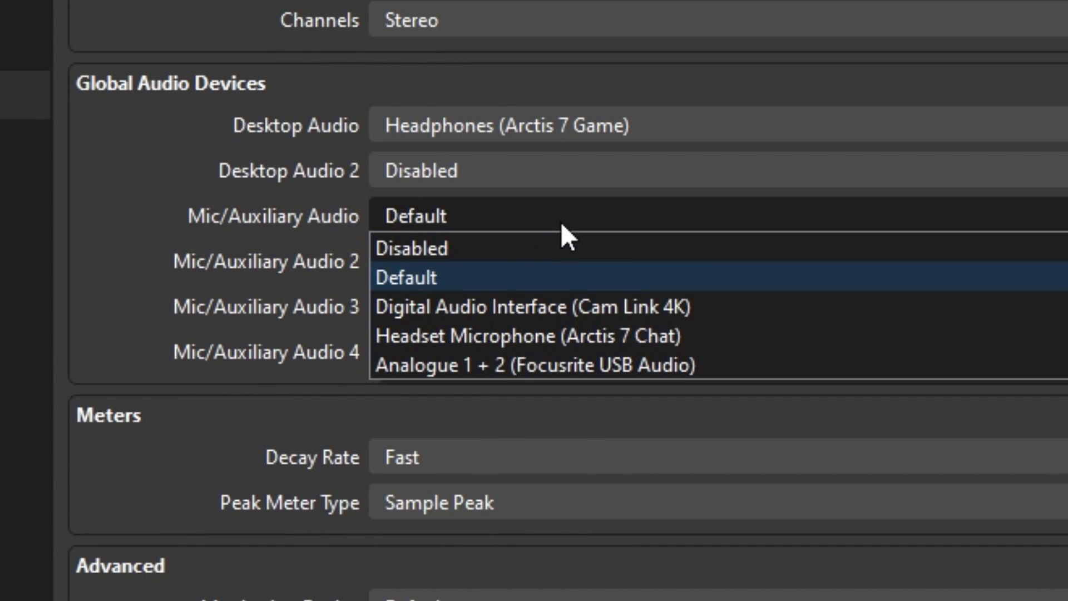
left_click(727, 367)
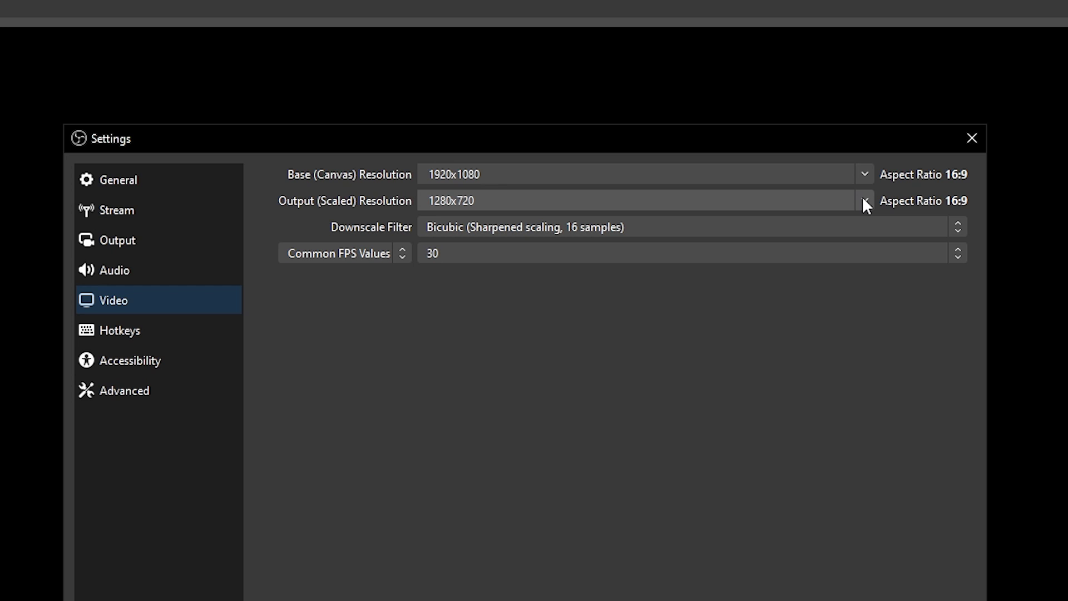
Set the Output (Scaled) Resolution to 1920x1080
left_click(862, 196)
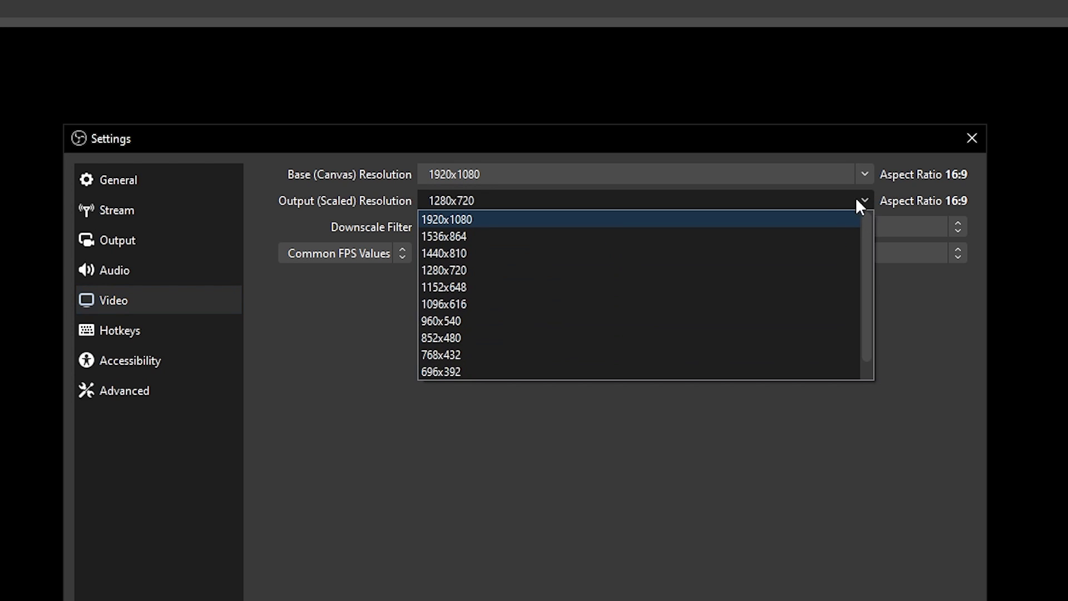
left_click(819, 216)
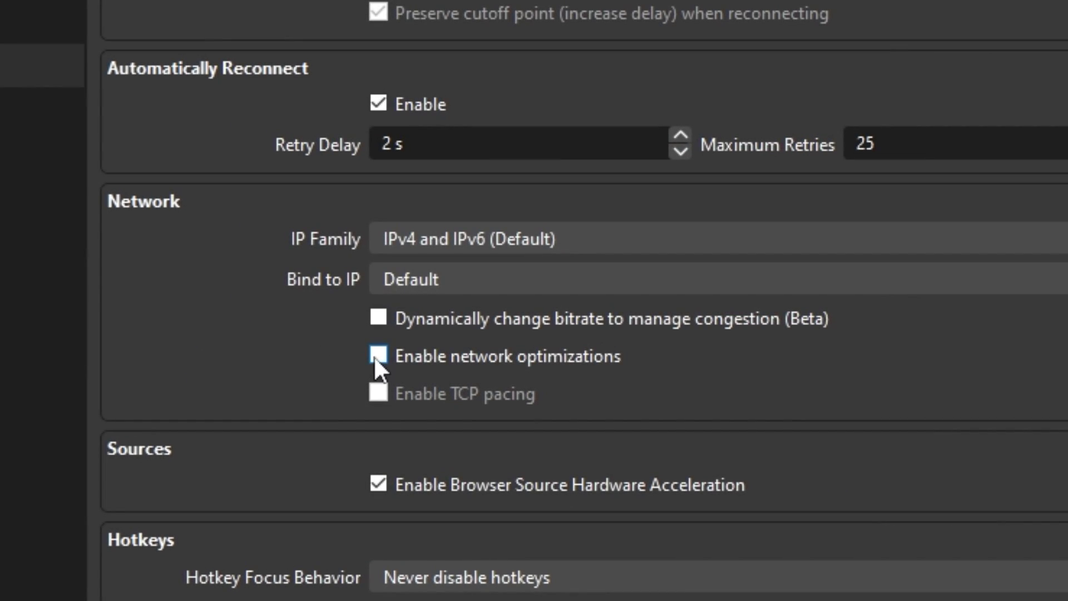
Tick Enable network optimizations in the Network section of Advanced
left_click(374, 358)
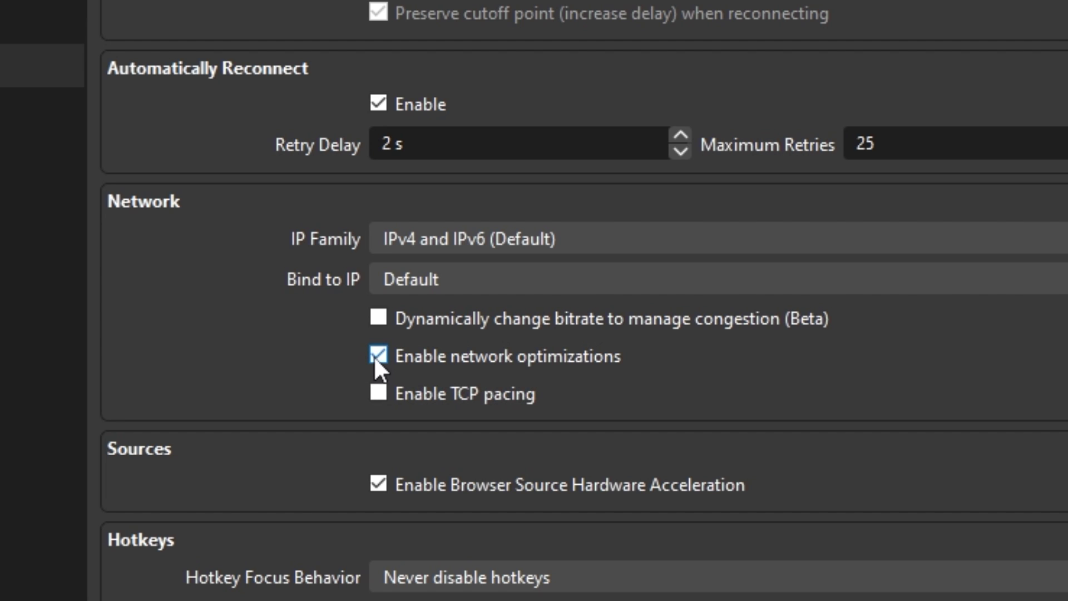